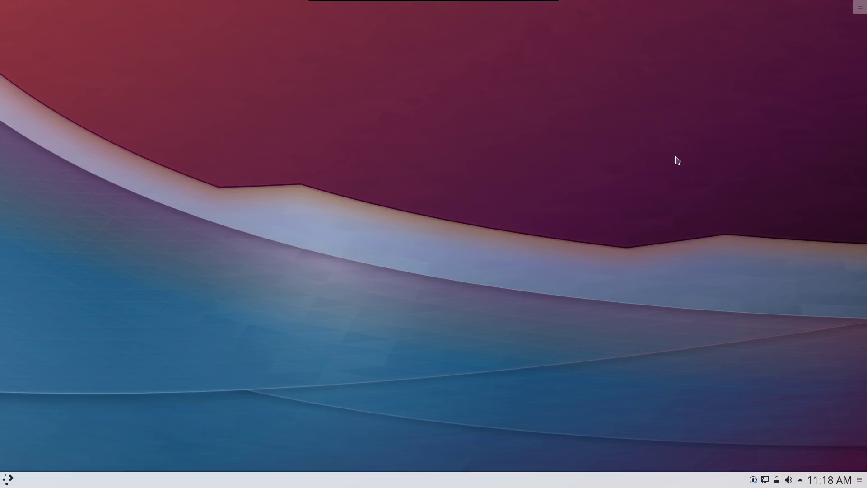
Enter panel edit mode and browse the Add Widgets list, then close it
{"action": "left_click", "coordinate": [861, 11]}
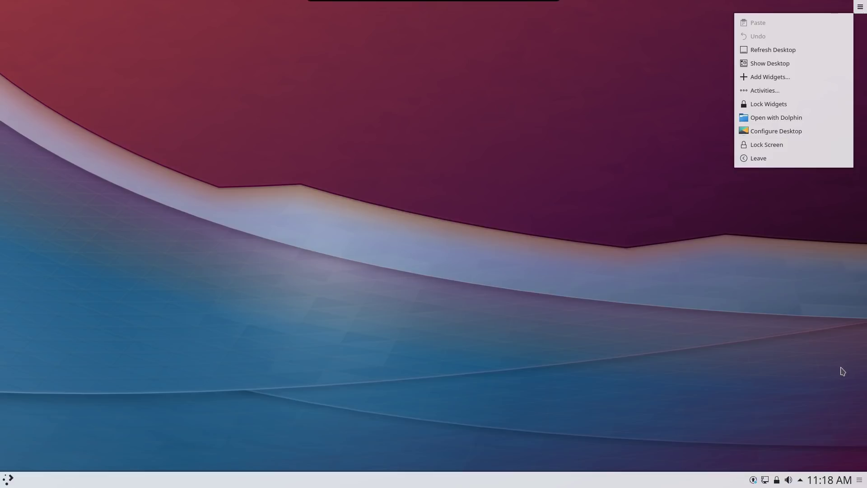
{"action": "left_click", "coordinate": [860, 481]}
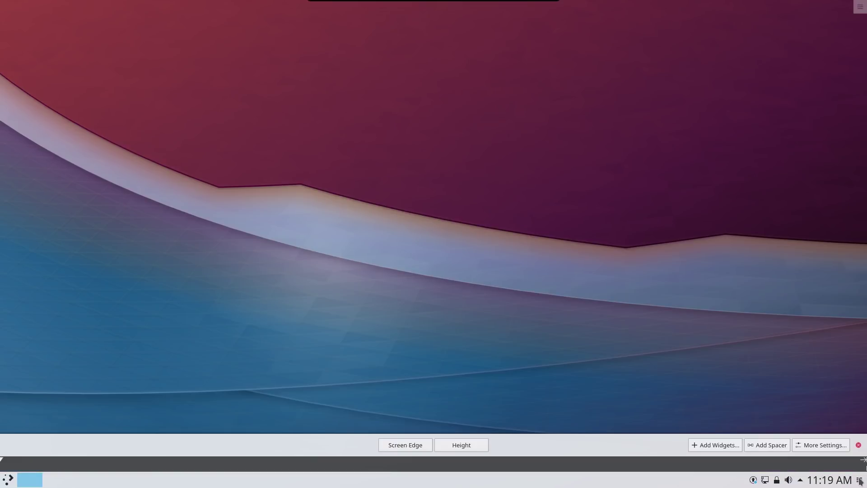
{"action": "left_click", "coordinate": [709, 443]}
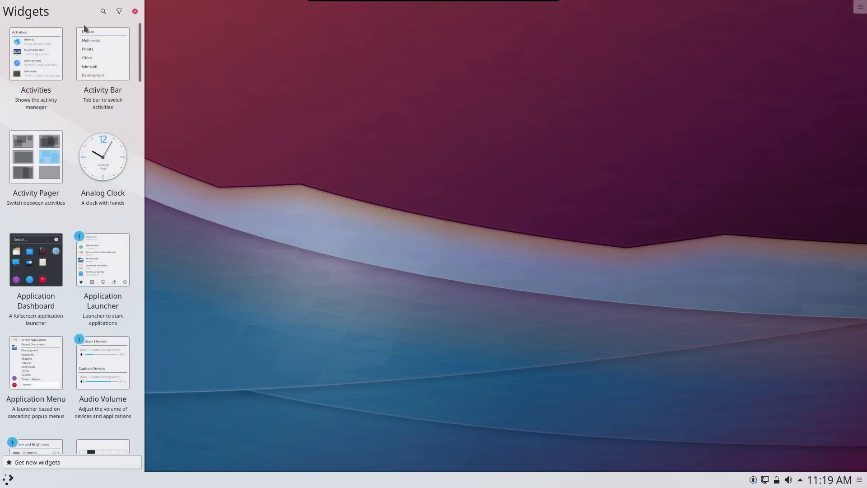
{"action": "left_click_drag", "start_coordinate": [141, 50], "coordinate": [155, 20]}
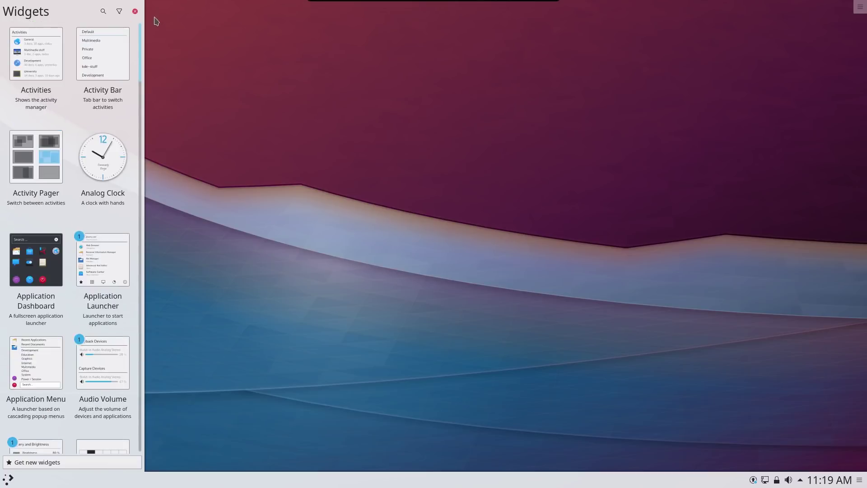
{"action": "left_click", "coordinate": [135, 11]}
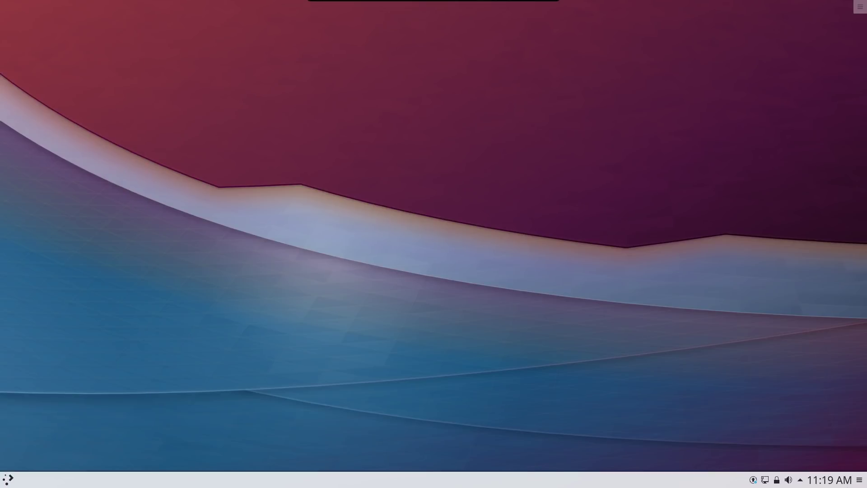
Re-enter panel editing, review the More Settings alignment and visibility options, then exit
{"action": "left_click", "coordinate": [860, 480]}
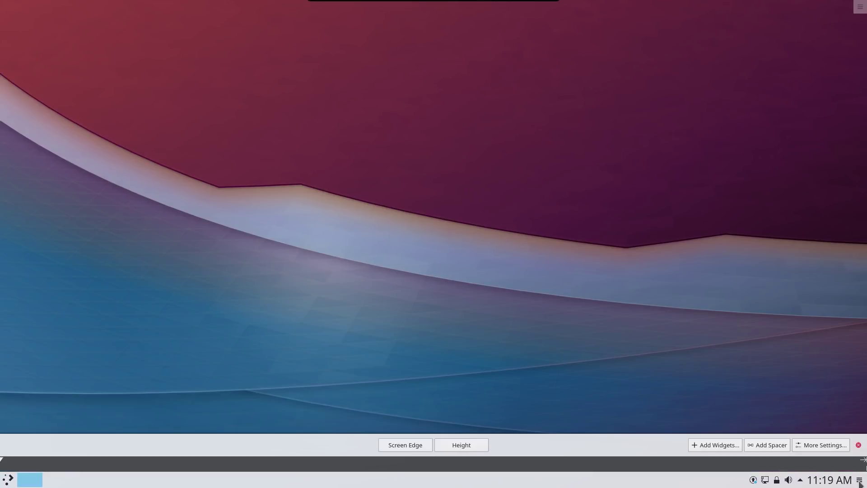
{"action": "left_click", "coordinate": [815, 446]}
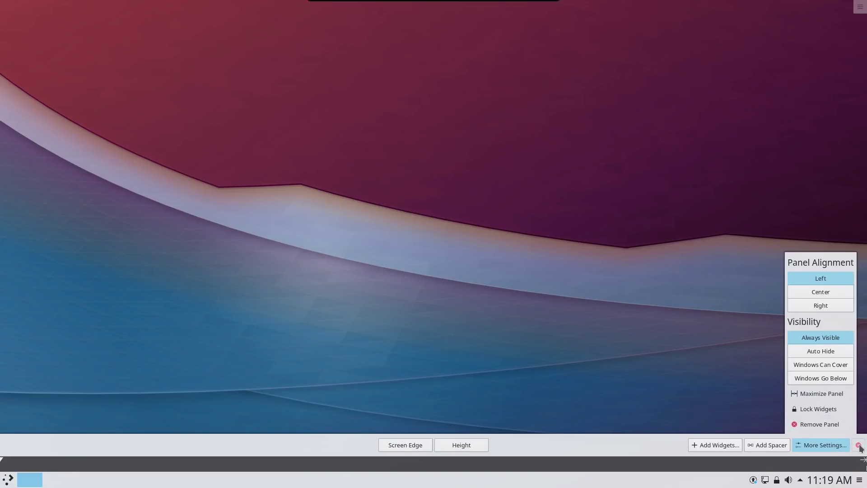
{"action": "left_click", "coordinate": [716, 352]}
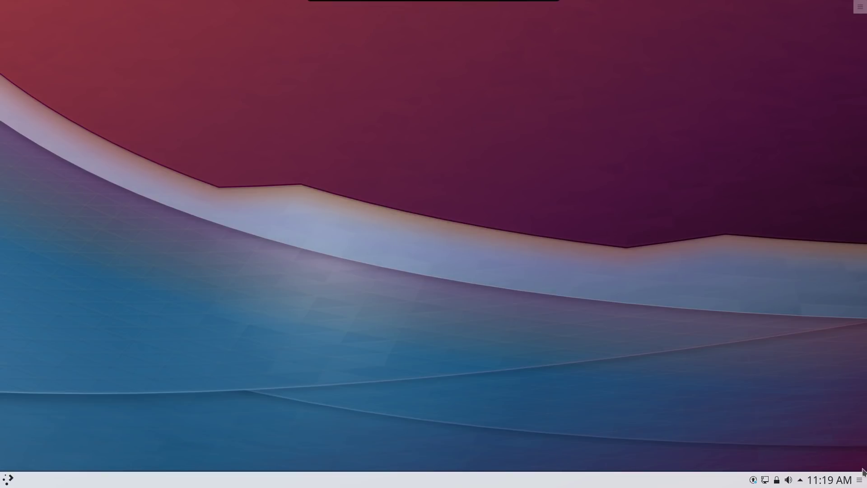
{"action": "left_click", "coordinate": [836, 482]}
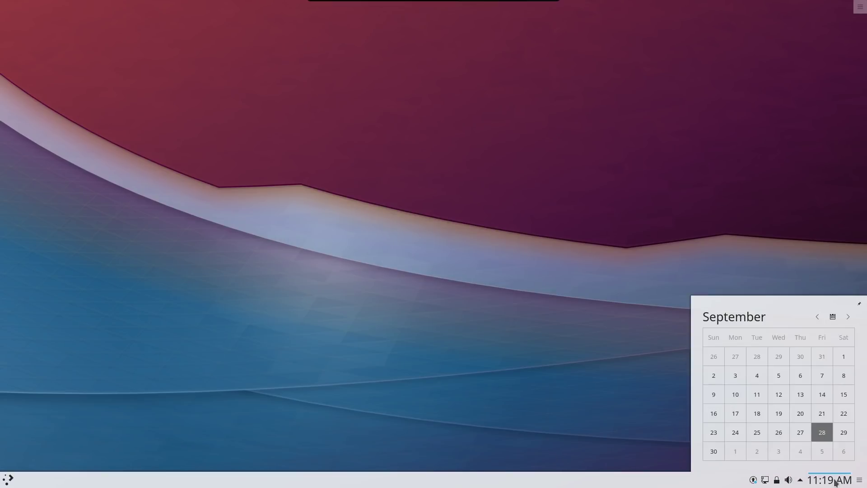
{"action": "left_click", "coordinate": [835, 482]}
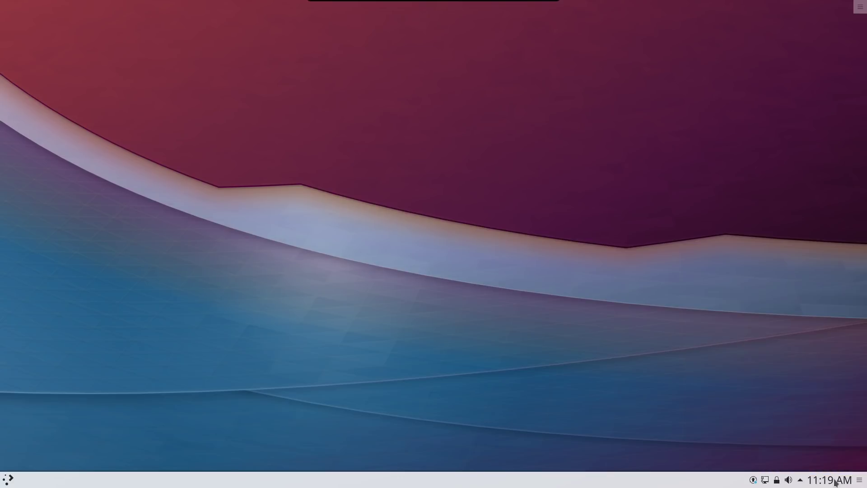
{"action": "left_click", "coordinate": [801, 481]}
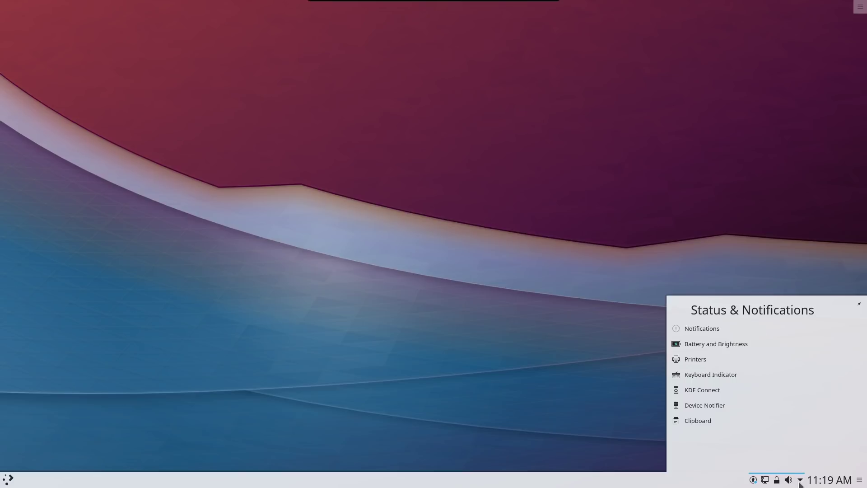
{"action": "left_click", "coordinate": [800, 481]}
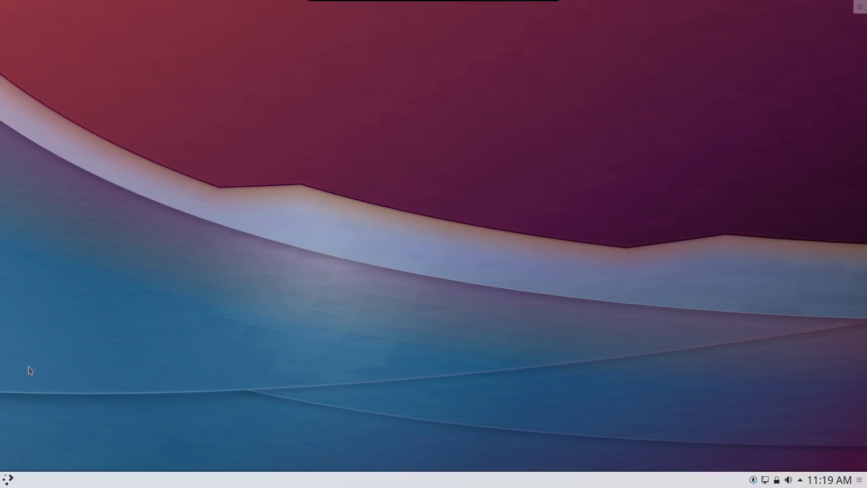
Open the Kickoff launcher on Favorites: Web Browser, System Settings, File Manager, Software Center
{"action": "left_click", "coordinate": [9, 480]}
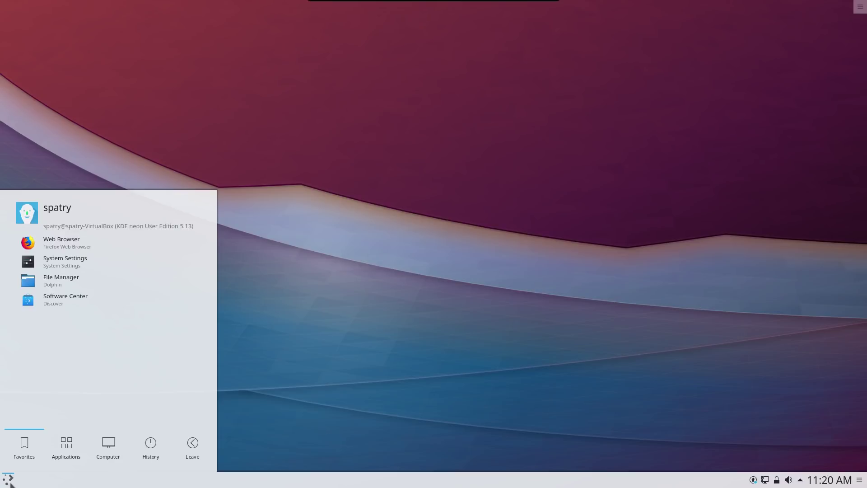
Browse the Graphics, Internet and Multimedia categories under the launcher's Applications tab
{"action": "left_click", "coordinate": [62, 450]}
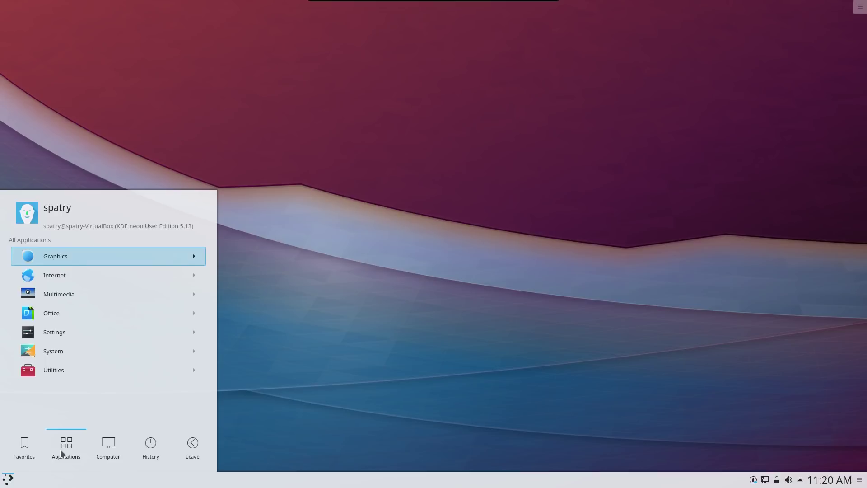
{"action": "left_click", "coordinate": [96, 258]}
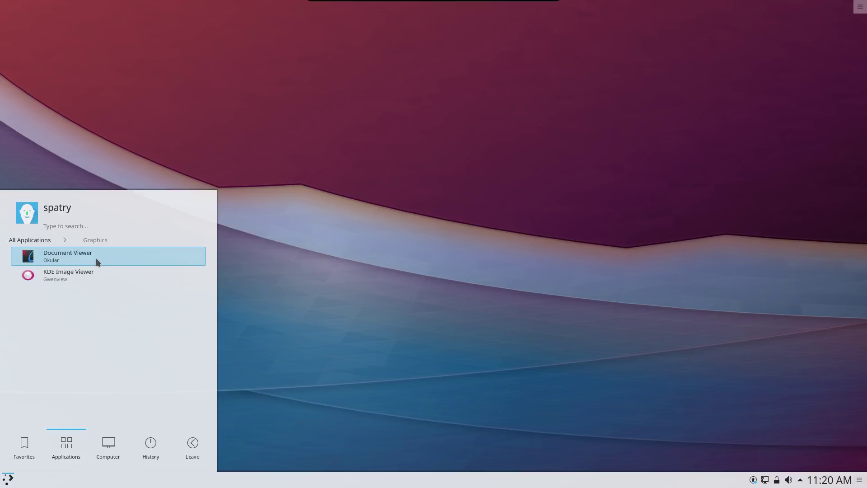
{"action": "left_click", "coordinate": [27, 240]}
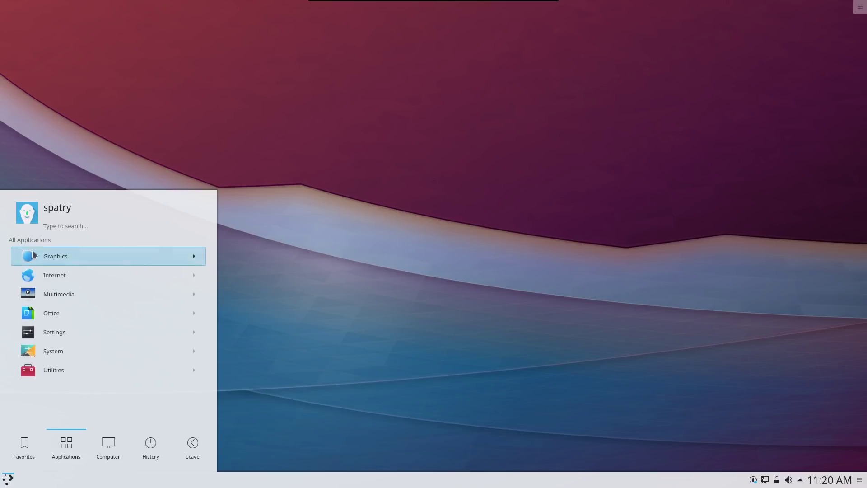
{"action": "left_click", "coordinate": [50, 277]}
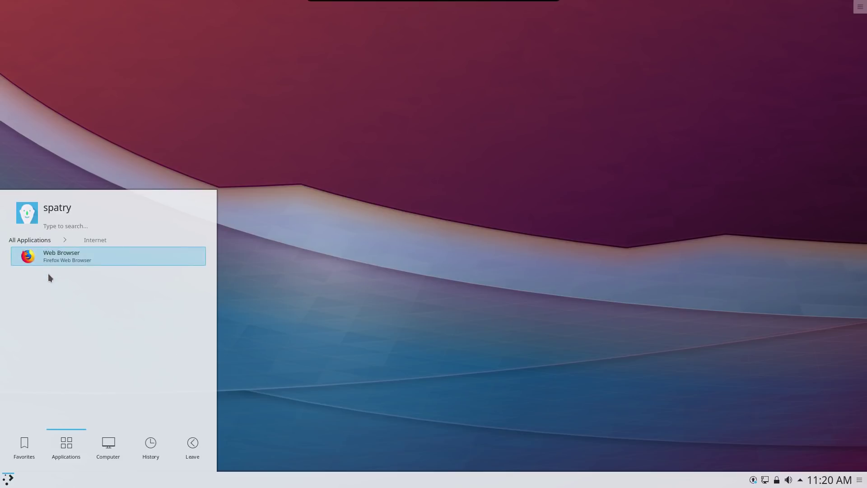
{"action": "left_click", "coordinate": [29, 243]}
{"action": "left_click", "coordinate": [43, 296]}
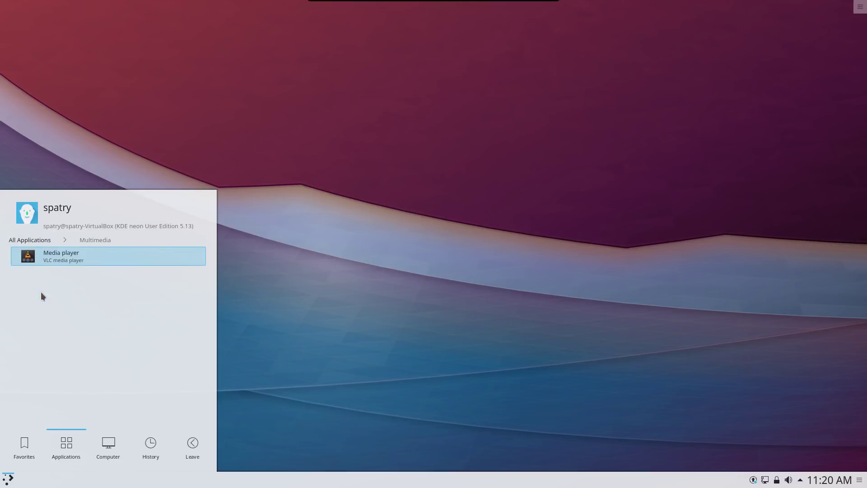
{"action": "left_click", "coordinate": [26, 242]}
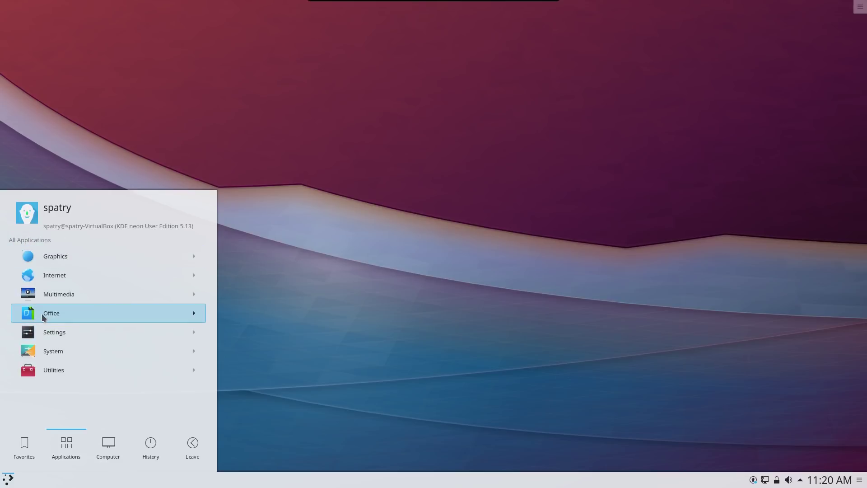
Browse Office, Settings and System, ending on Utilities with Archiving Tool, Screenshot and Text Editor
{"action": "left_click", "coordinate": [42, 314]}
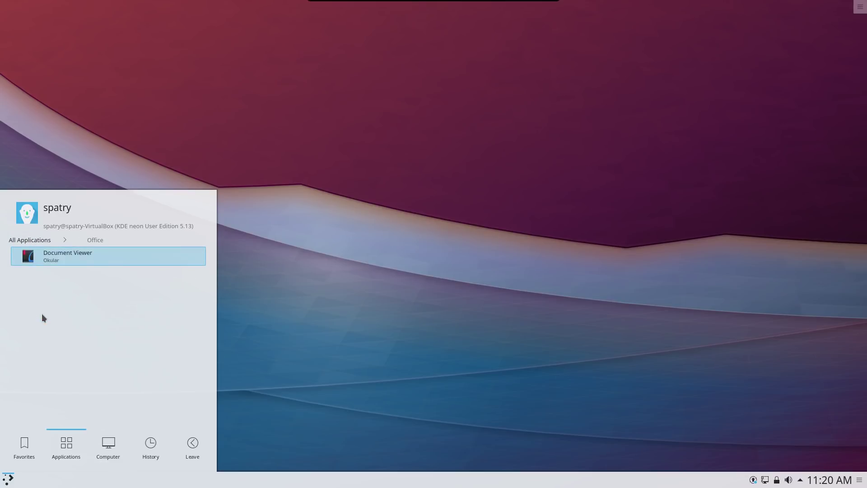
{"action": "left_click", "coordinate": [18, 243]}
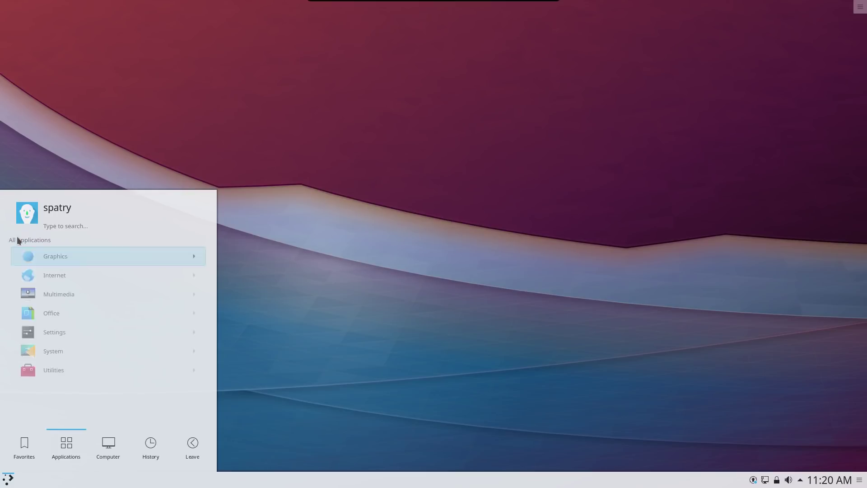
{"action": "left_click", "coordinate": [44, 337]}
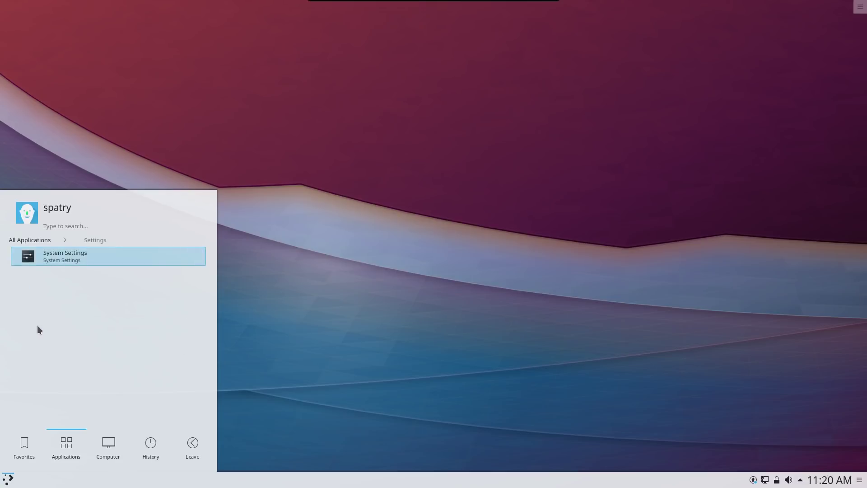
{"action": "left_click", "coordinate": [10, 241]}
{"action": "left_click", "coordinate": [39, 355]}
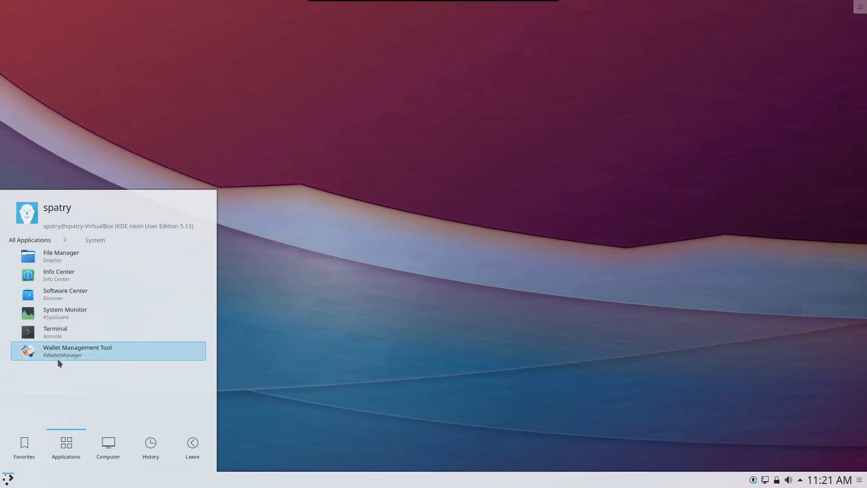
{"action": "left_click", "coordinate": [15, 240]}
{"action": "left_click", "coordinate": [35, 377]}
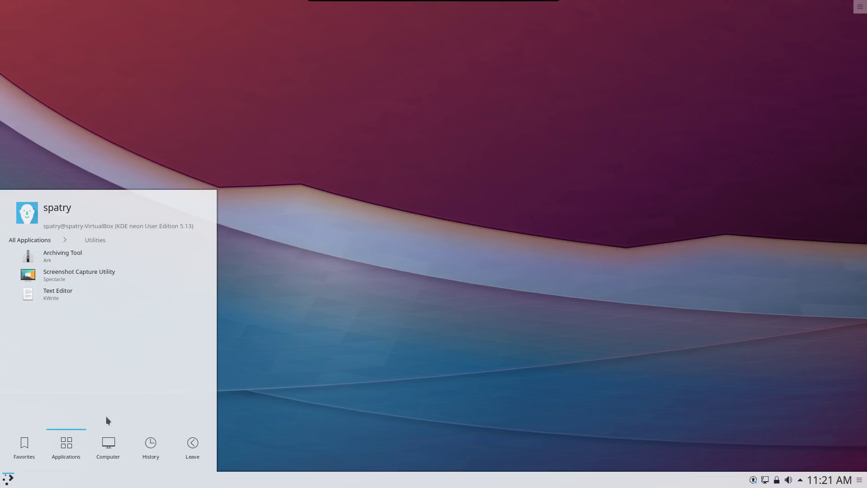
Swap the launcher for the full-screen Application Dashboard via Alternatives
{"action": "right_click", "coordinate": [7, 483]}
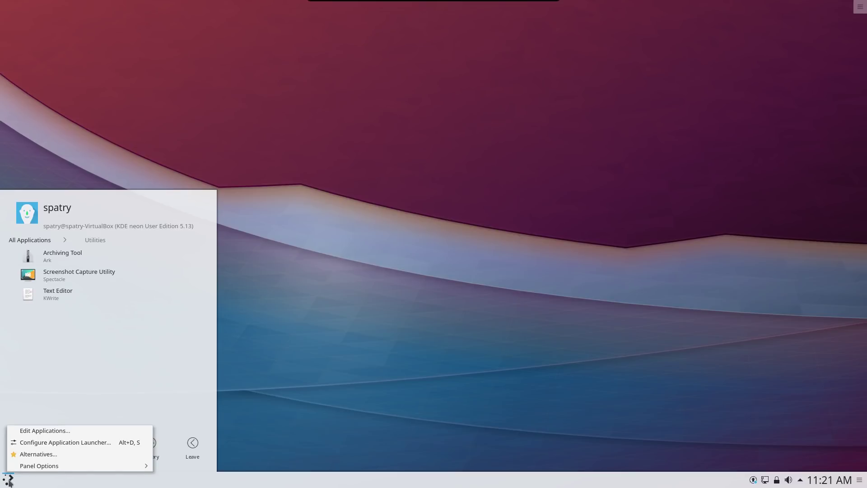
{"action": "left_click", "coordinate": [26, 454]}
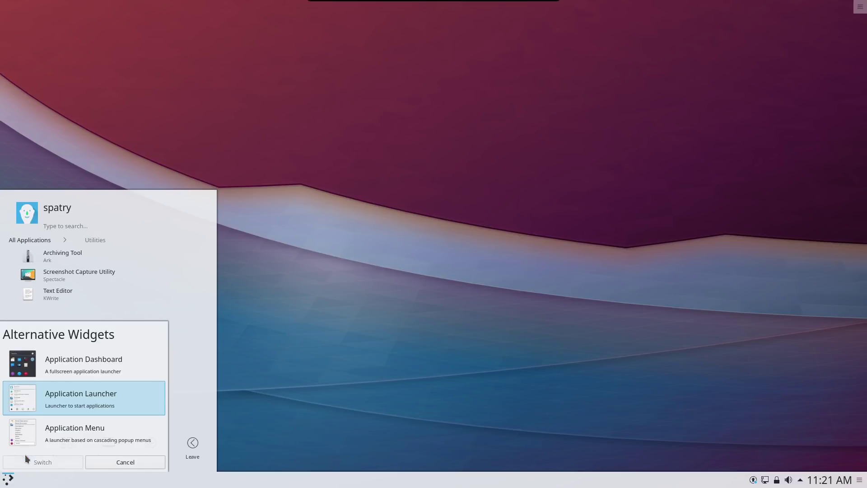
{"action": "left_click", "coordinate": [71, 368]}
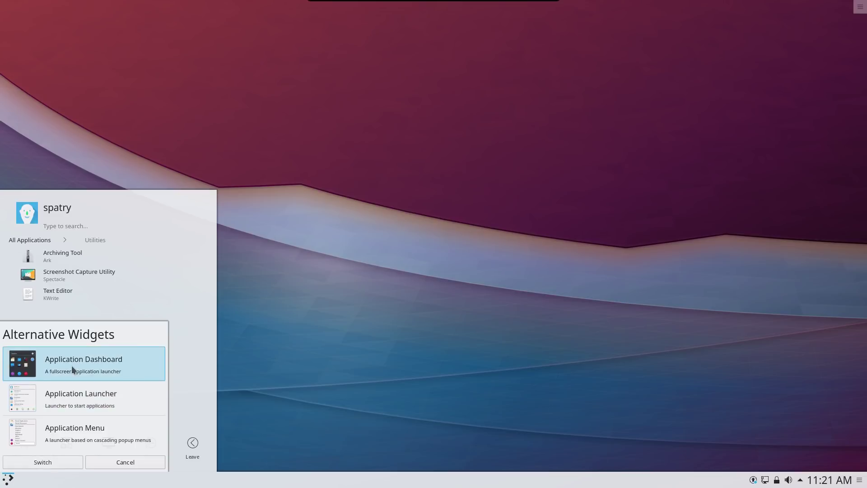
{"action": "left_click", "coordinate": [34, 462]}
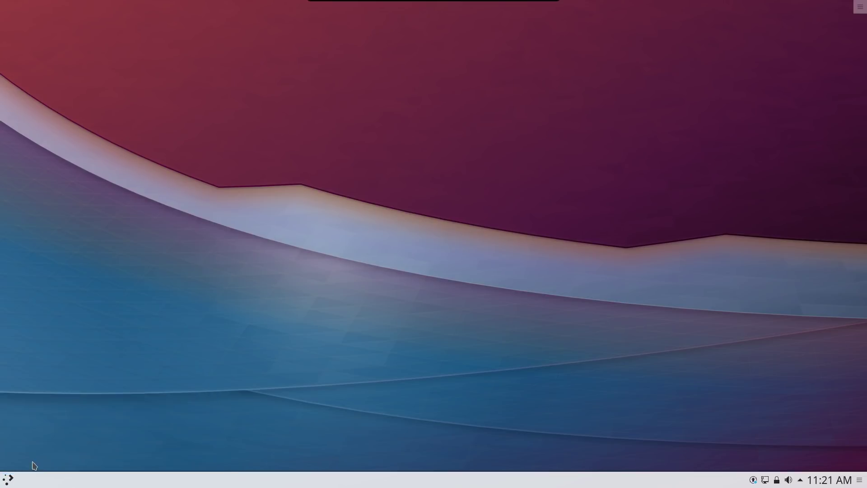
Open the Application Dashboard on its Utilities category and bring up its options
{"action": "left_click", "coordinate": [6, 481]}
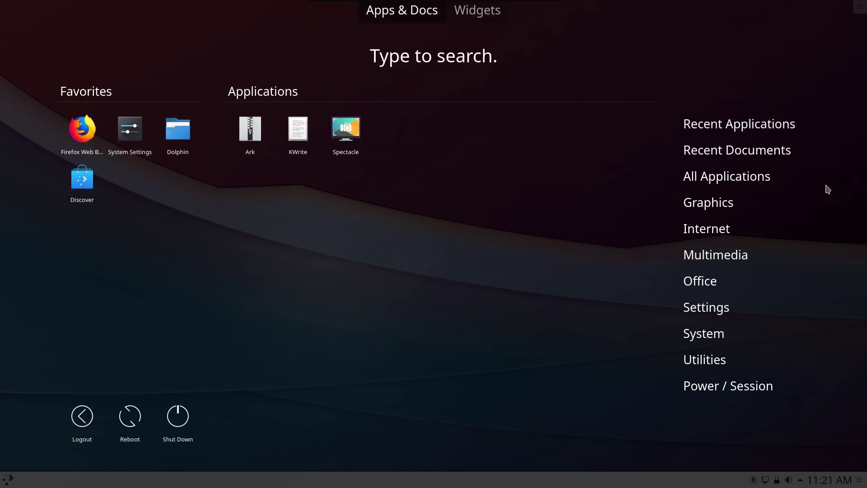
{"action": "mouse_move", "coordinate": [711, 188]}
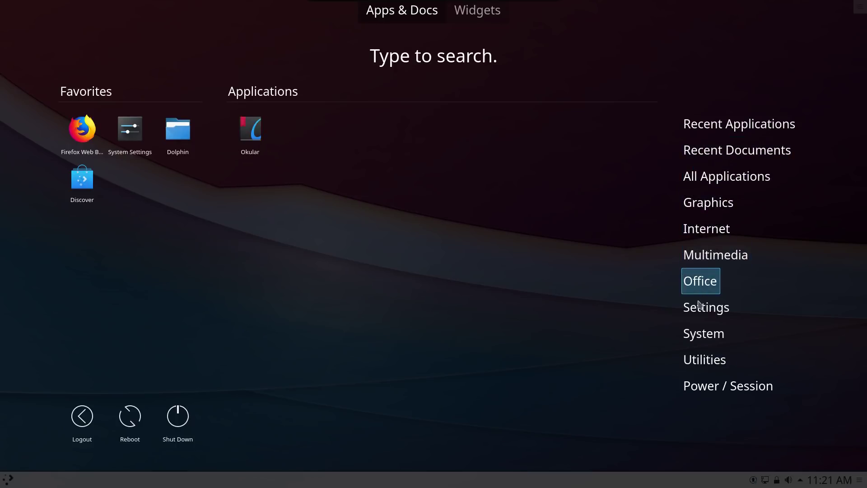
{"action": "mouse_move", "coordinate": [703, 362]}
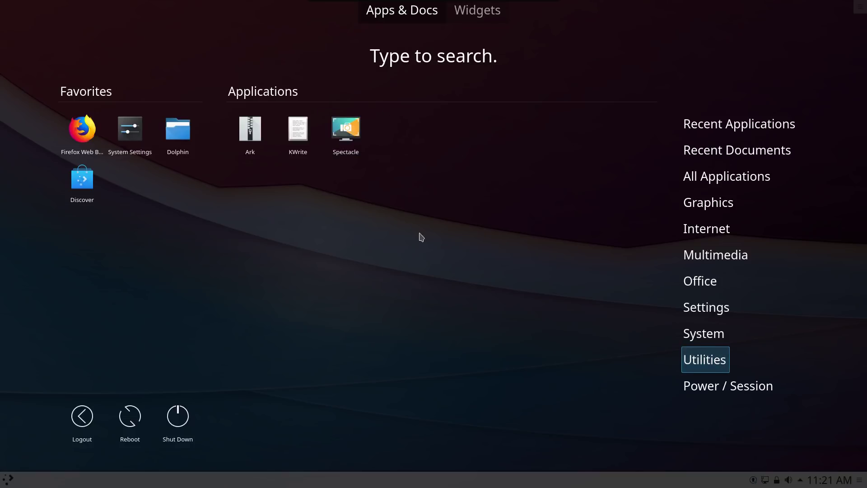
{"action": "right_click", "coordinate": [13, 483]}
Close the dashboard, switch the launcher to the cascading Application Menu, and open it
{"action": "key", "text": "Escape"}
{"action": "left_click", "coordinate": [312, 316]}
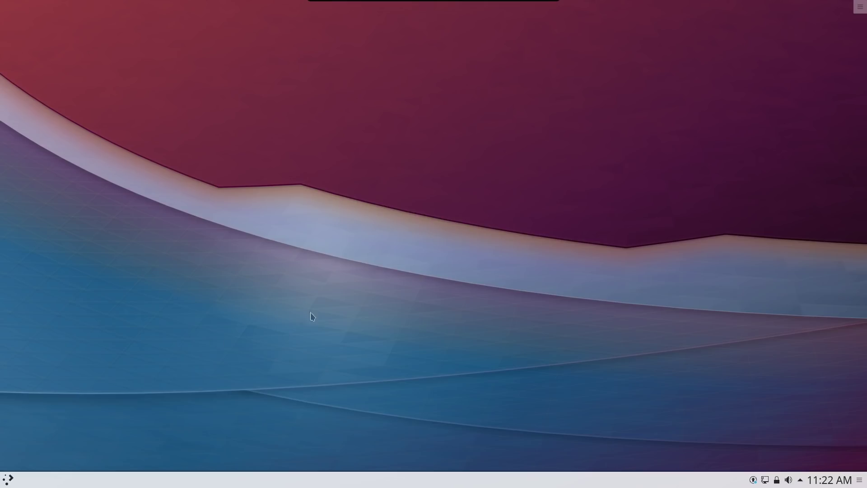
{"action": "right_click", "coordinate": [8, 482]}
{"action": "key", "text": "Escape"}
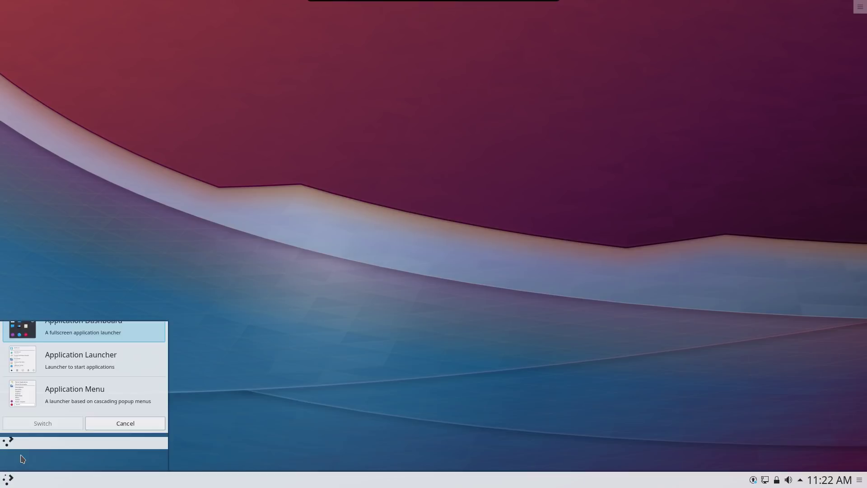
{"action": "left_click", "coordinate": [60, 394]}
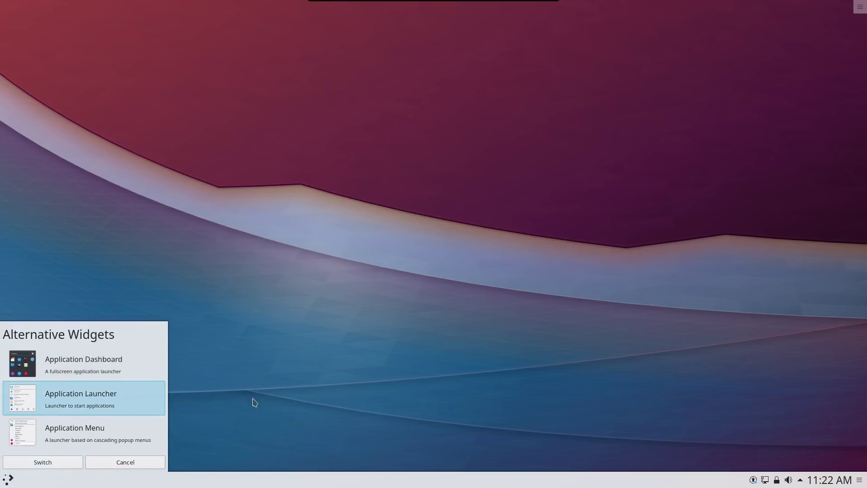
{"action": "left_click", "coordinate": [77, 435]}
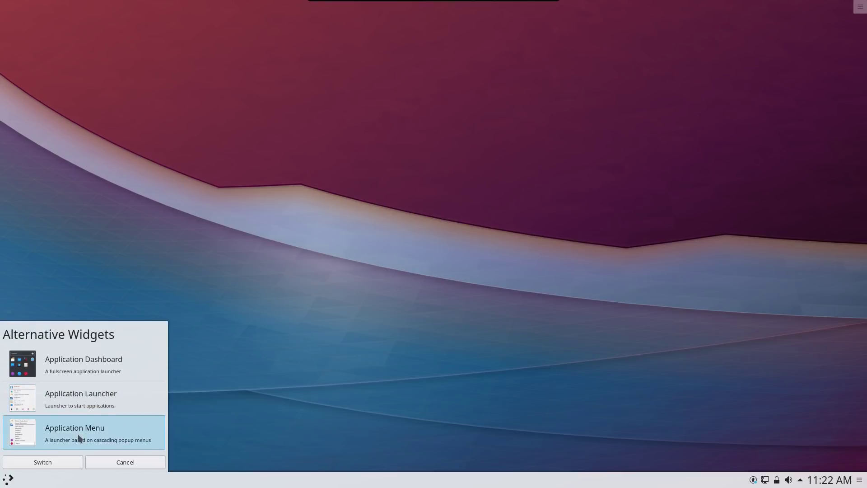
{"action": "left_click", "coordinate": [43, 462]}
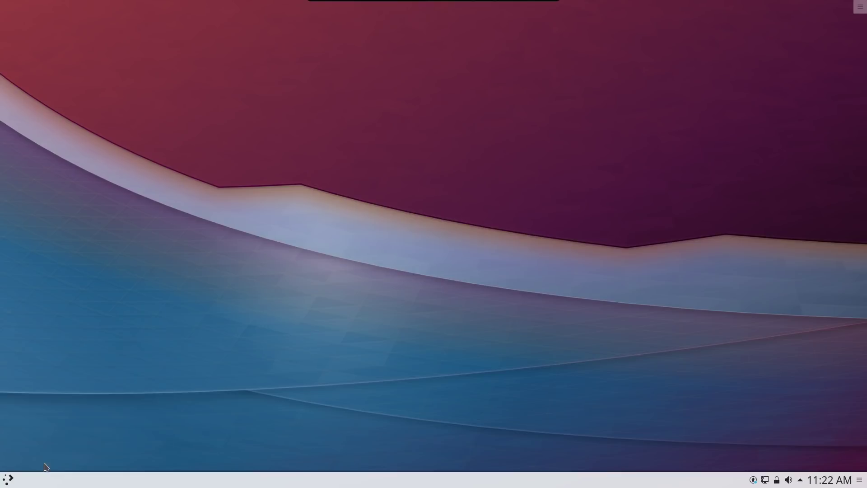
{"action": "left_click", "coordinate": [10, 480]}
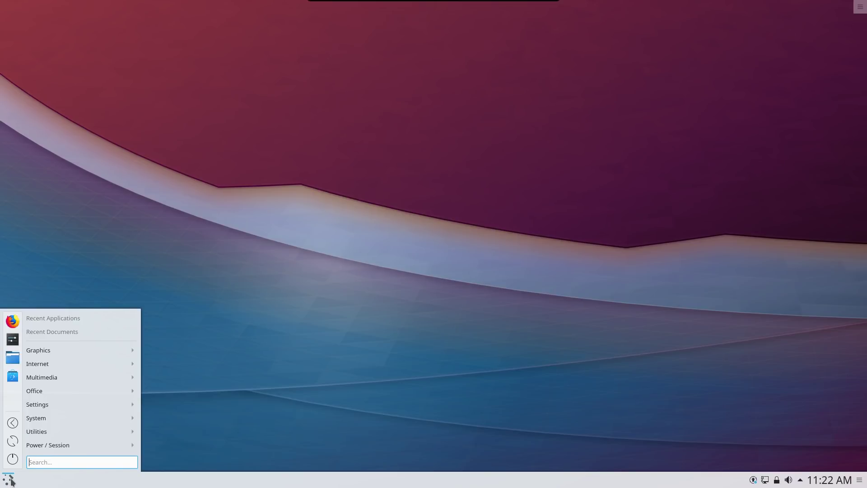
Keep recent items ordered Recently used, view the Alt+F1 shortcut, and reopen the menu
{"action": "right_click", "coordinate": [10, 479]}
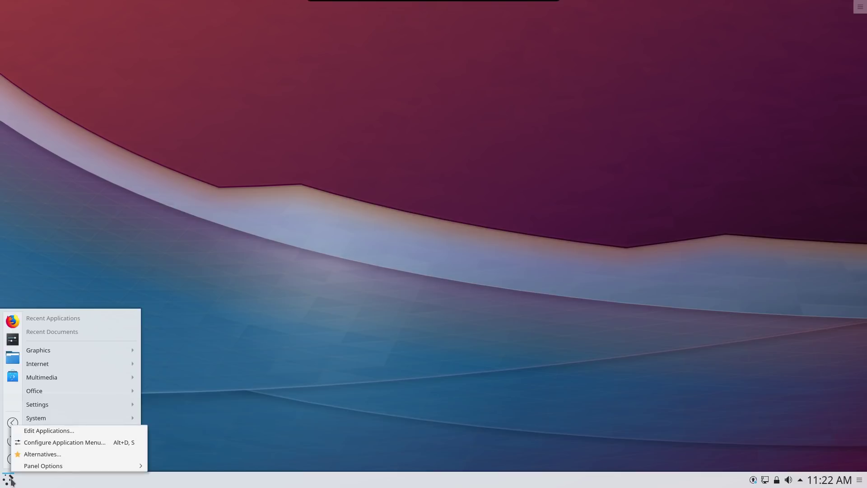
{"action": "left_click", "coordinate": [61, 443]}
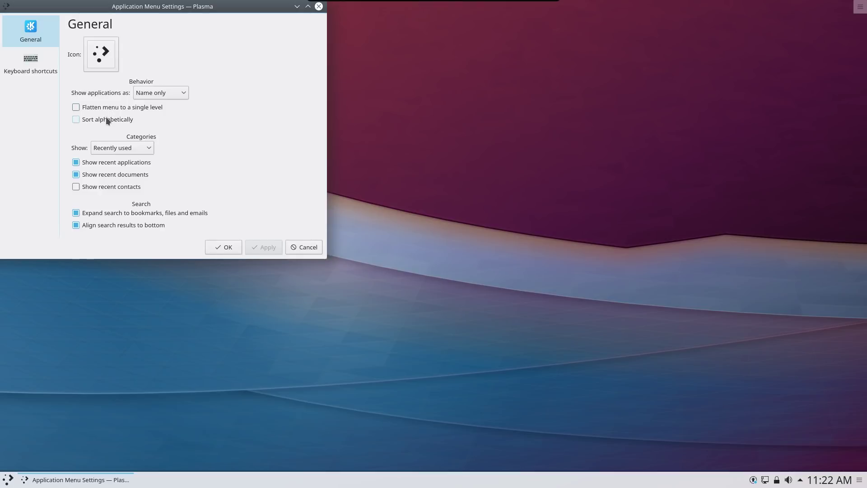
{"action": "left_click", "coordinate": [96, 162]}
{"action": "left_click", "coordinate": [135, 148]}
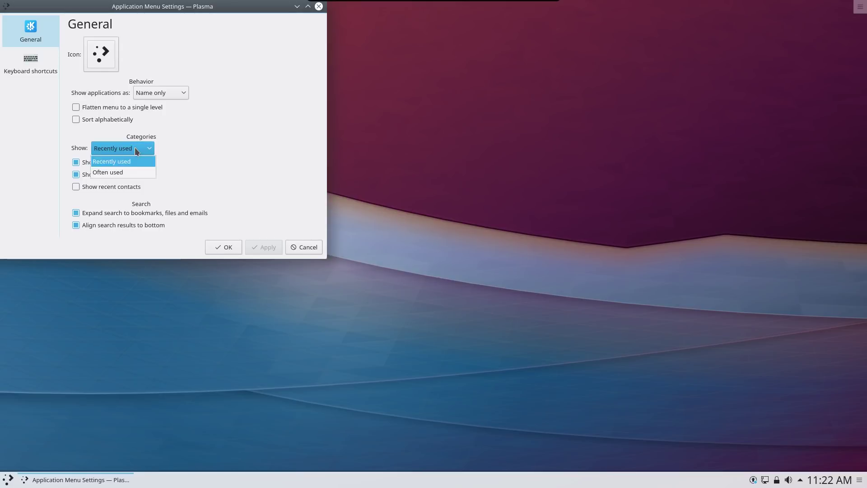
{"action": "left_click", "coordinate": [134, 147]}
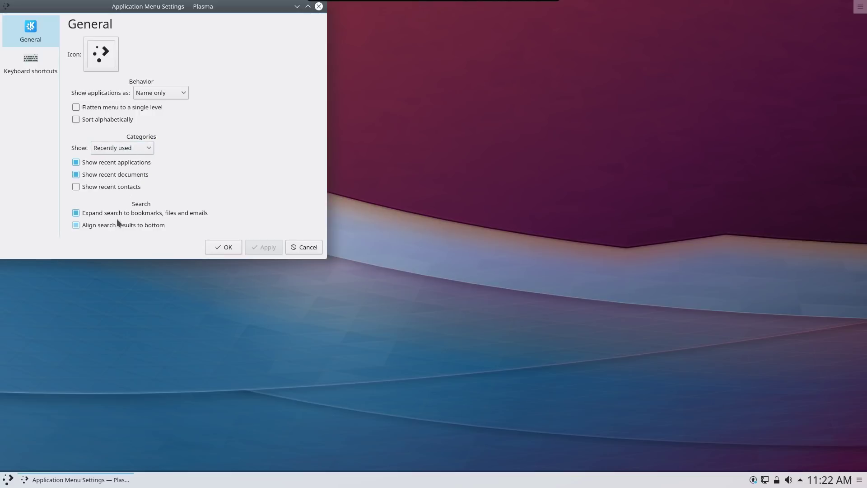
{"action": "left_click", "coordinate": [31, 61]}
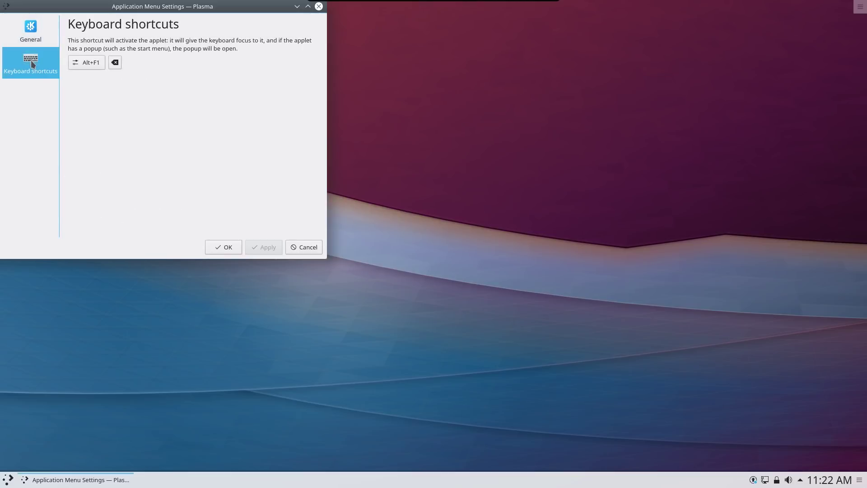
{"action": "left_click", "coordinate": [6, 483]}
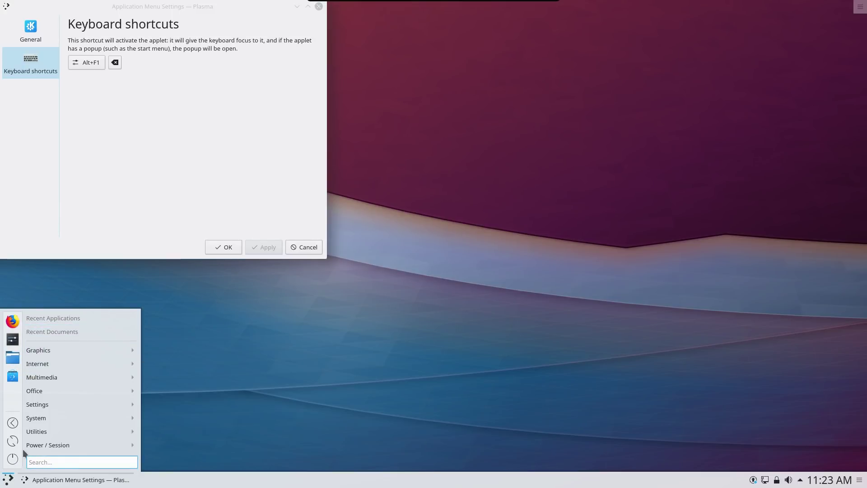
Launch System Settings from the Settings submenu, close launcher settings, and open Workspace Theme
{"action": "mouse_move", "coordinate": [42, 391]}
{"action": "mouse_move", "coordinate": [43, 408]}
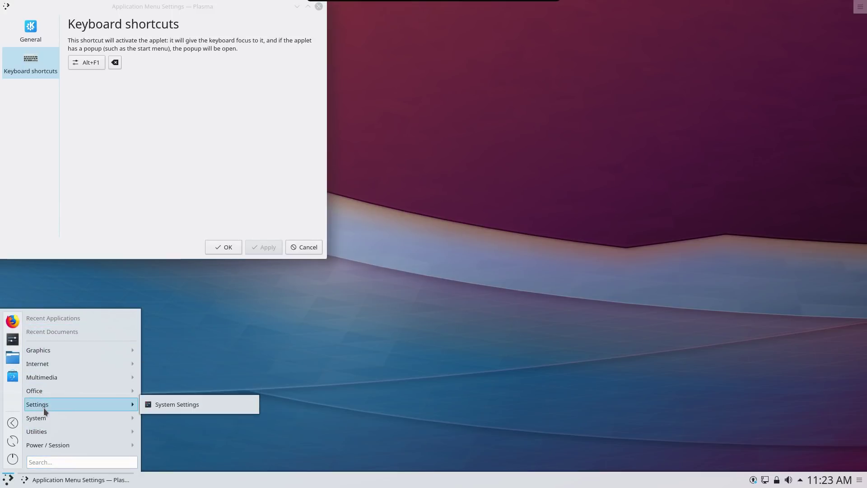
{"action": "left_click", "coordinate": [167, 409]}
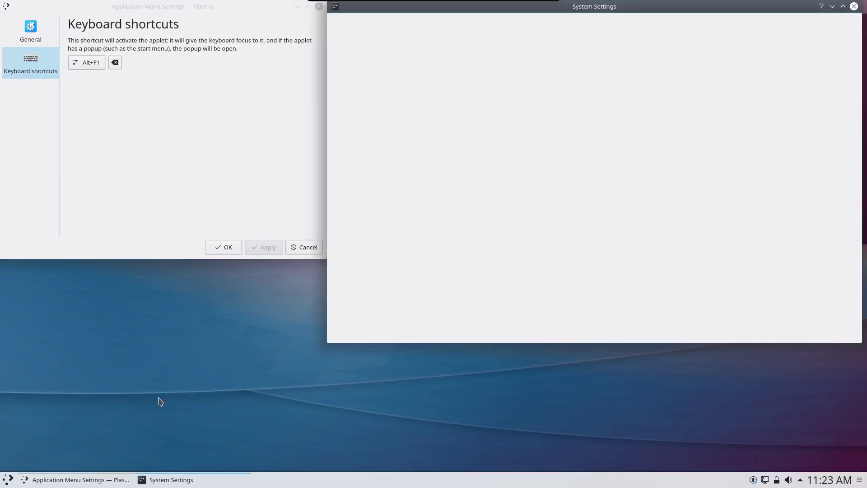
{"action": "left_click", "coordinate": [319, 6]}
{"action": "left_click_drag", "start_coordinate": [467, 8], "coordinate": [247, 68]}
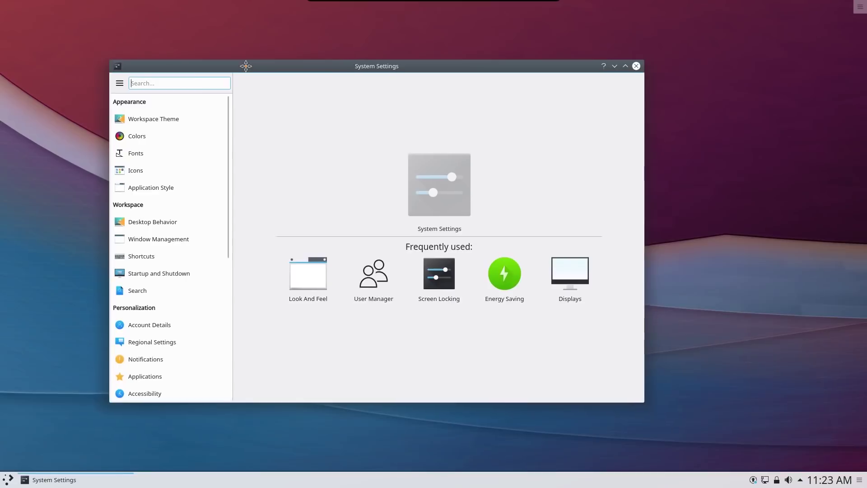
{"action": "left_click", "coordinate": [161, 123]}
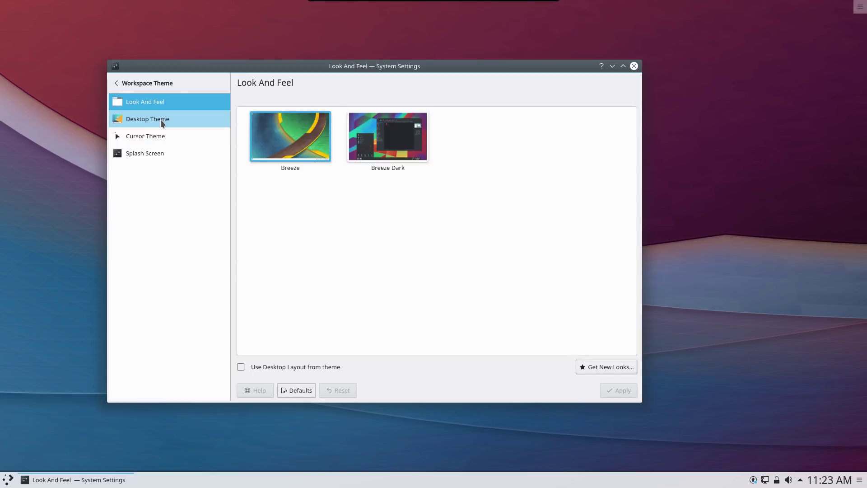
Apply the Breeze Dark Look And Feel theme, then open the Application Menu launcher
{"action": "left_click", "coordinate": [402, 137]}
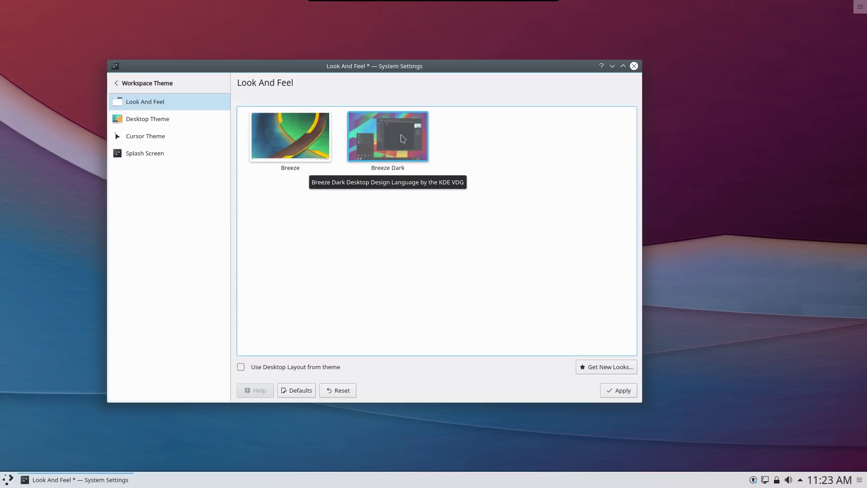
{"action": "left_click", "coordinate": [630, 393]}
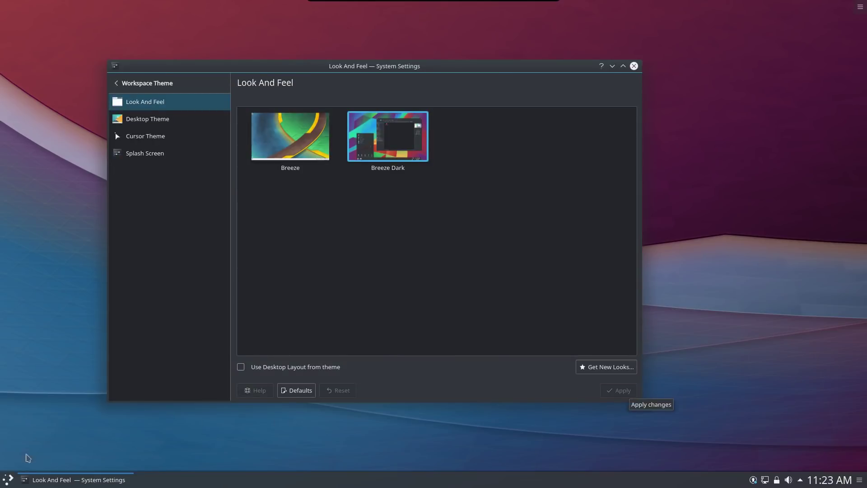
{"action": "left_click", "coordinate": [11, 478]}
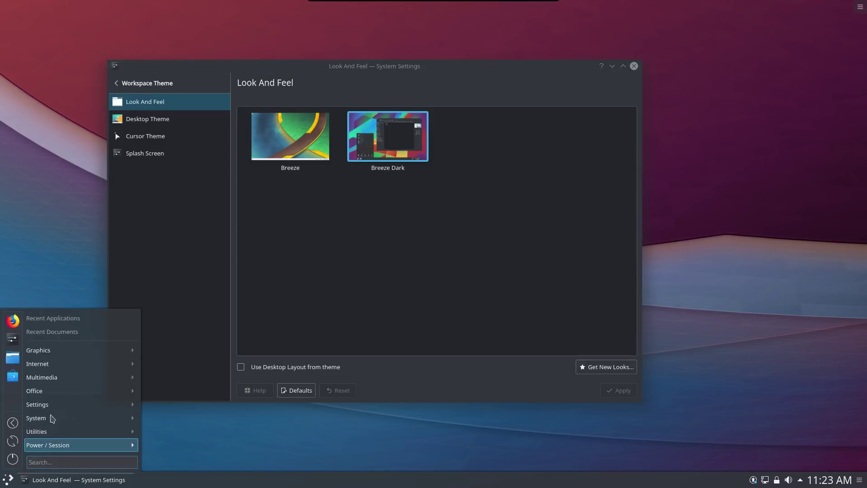
{"action": "mouse_move", "coordinate": [75, 351]}
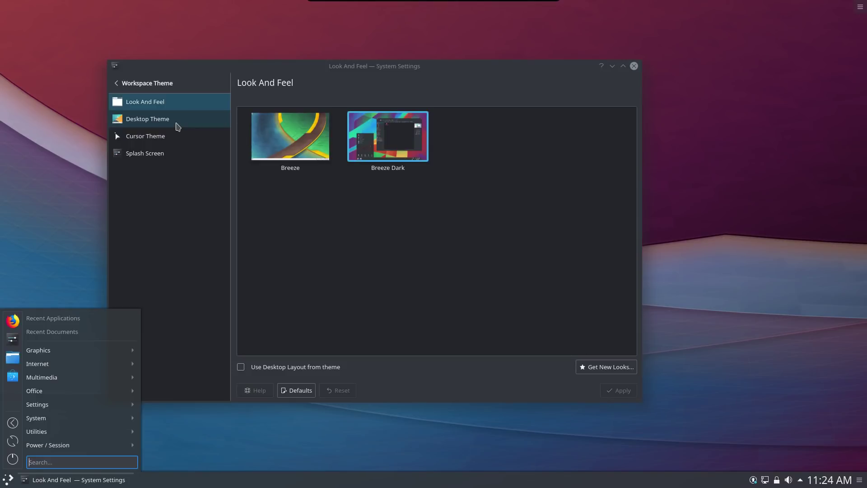
Browse downloadable desktop themes in Get New Themes, then go to the Mouse Cursor Theme page
{"action": "key", "text": "Escape"}
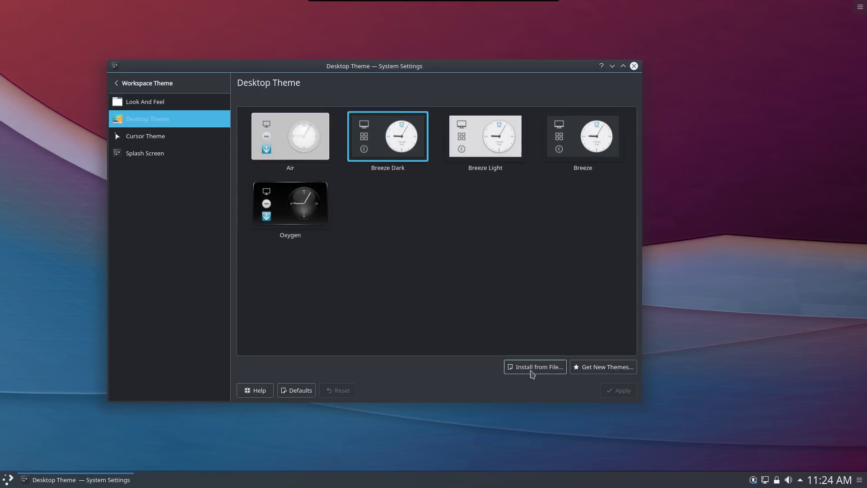
{"action": "left_click", "coordinate": [589, 370]}
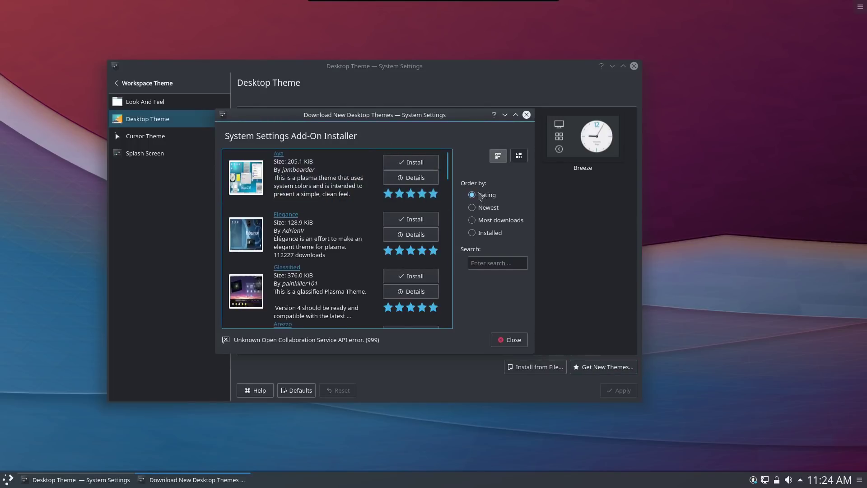
{"action": "left_click_drag", "start_coordinate": [450, 172], "coordinate": [449, 153]}
{"action": "left_click", "coordinate": [527, 114]}
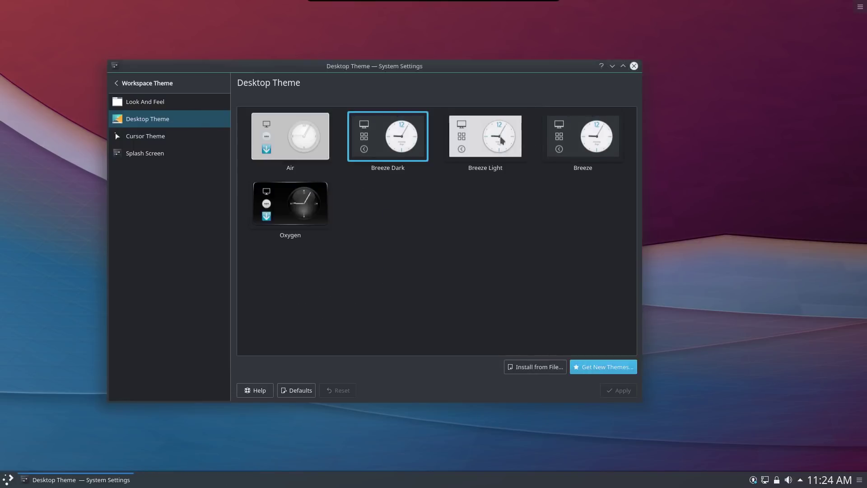
{"action": "left_click", "coordinate": [134, 139]}
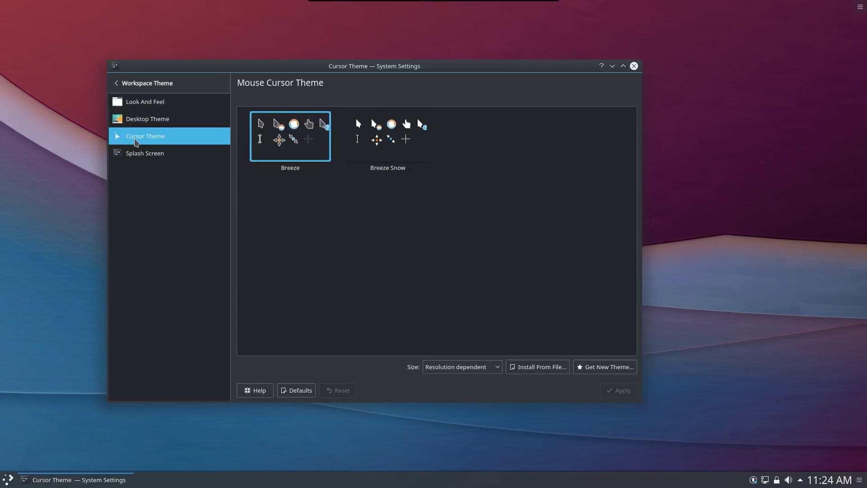
Select the Breeze splash screen theme, then open the Application Menu launcher
{"action": "left_click", "coordinate": [139, 158]}
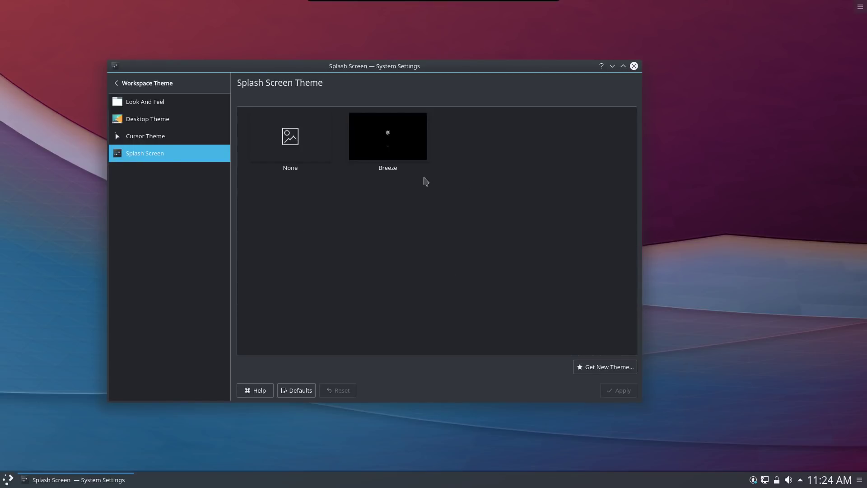
{"action": "left_click", "coordinate": [382, 174]}
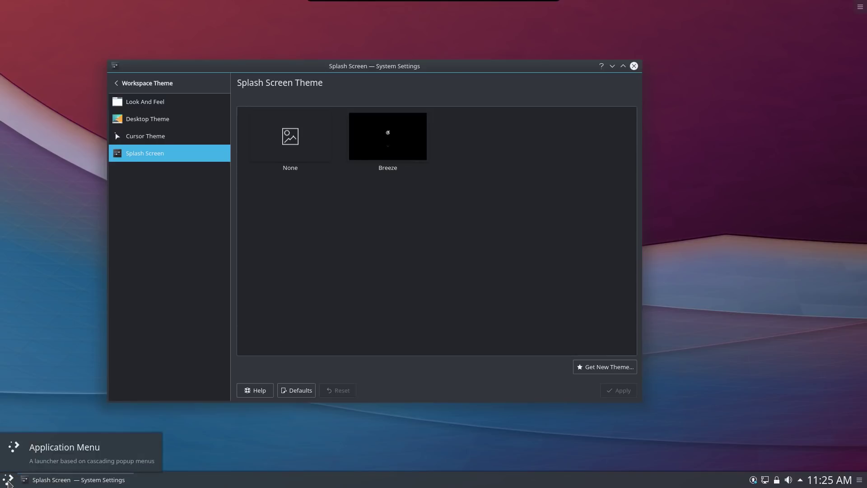
{"action": "left_click", "coordinate": [7, 481]}
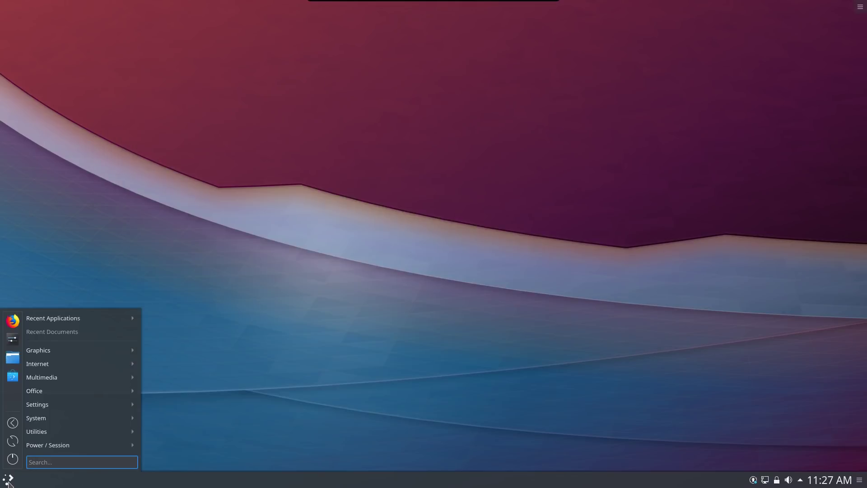
Launch Konsole via a 'kon' search, run free -m (5931 MB total, 521 used), then close it
{"action": "type", "text": "kon"}
{"action": "key", "text": "Return"}
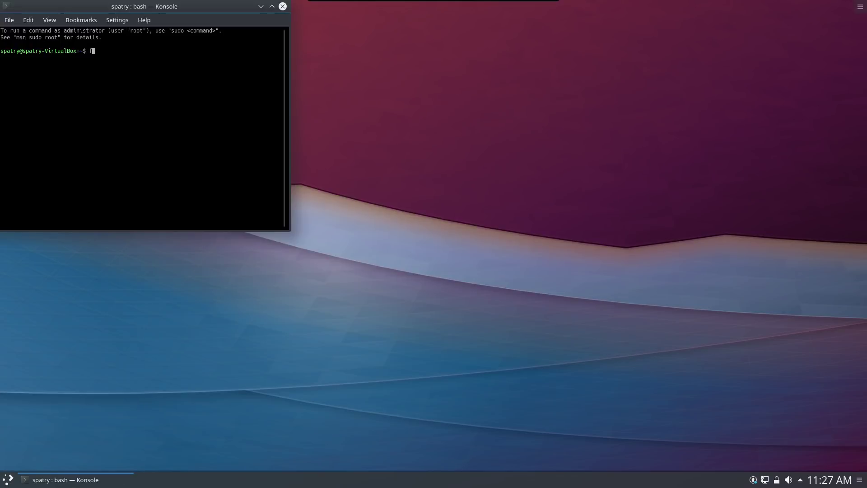
{"action": "type", "text": "free -m"}
{"action": "key", "text": "Return"}
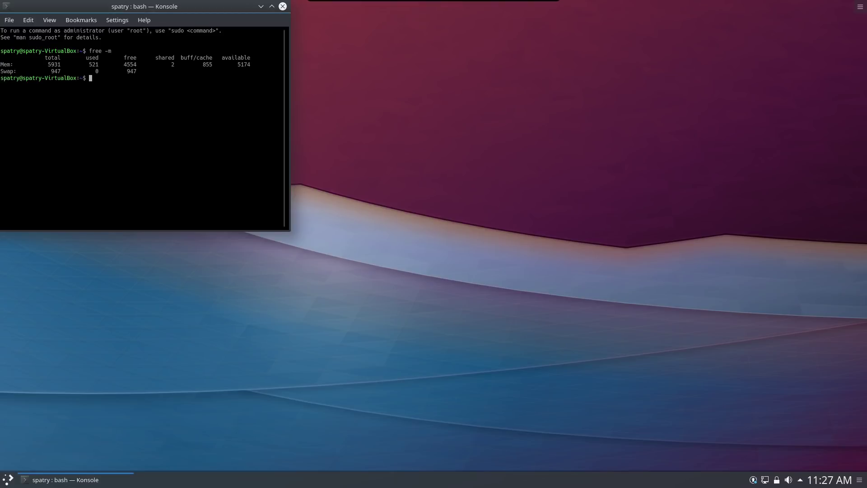
{"action": "left_click", "coordinate": [284, 6]}
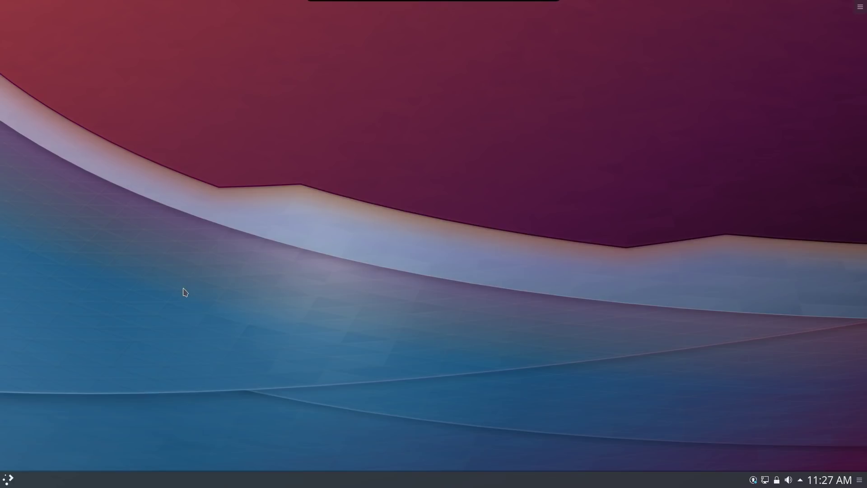
Open the Application Menu launcher from the bottom-left of the panel
{"action": "left_click", "coordinate": [6, 483]}
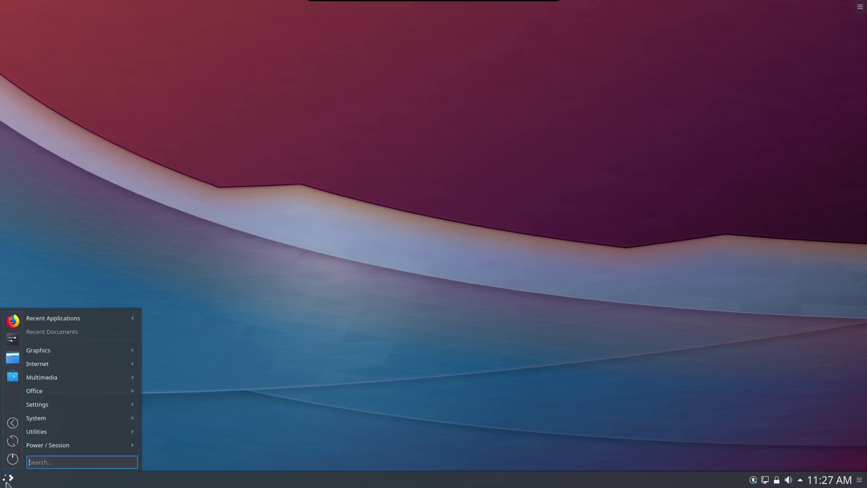